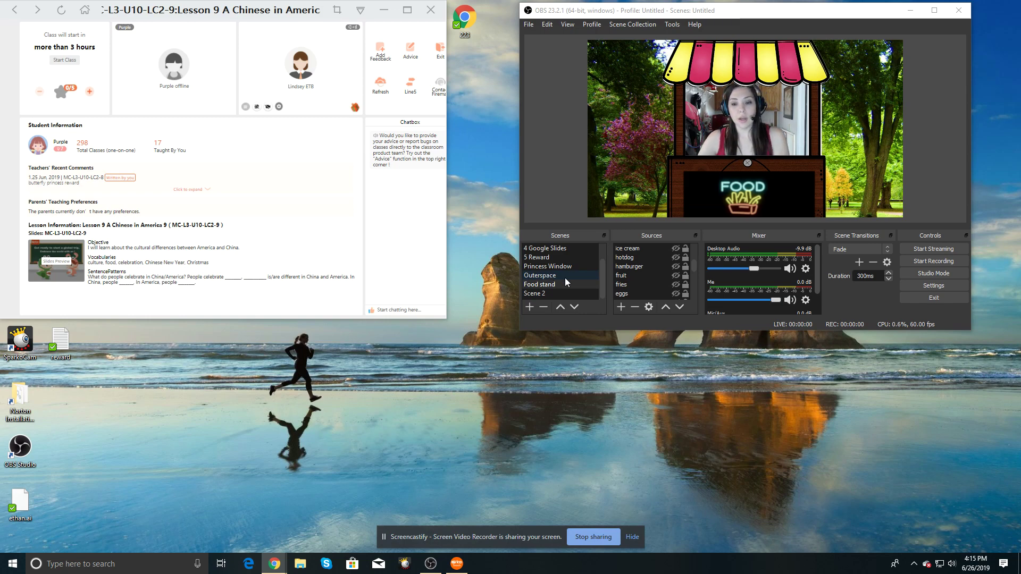
# In the Outerspace scene, hide Jupiter and show studentboy layered above the Me webcam
pyautogui.click(558, 278)
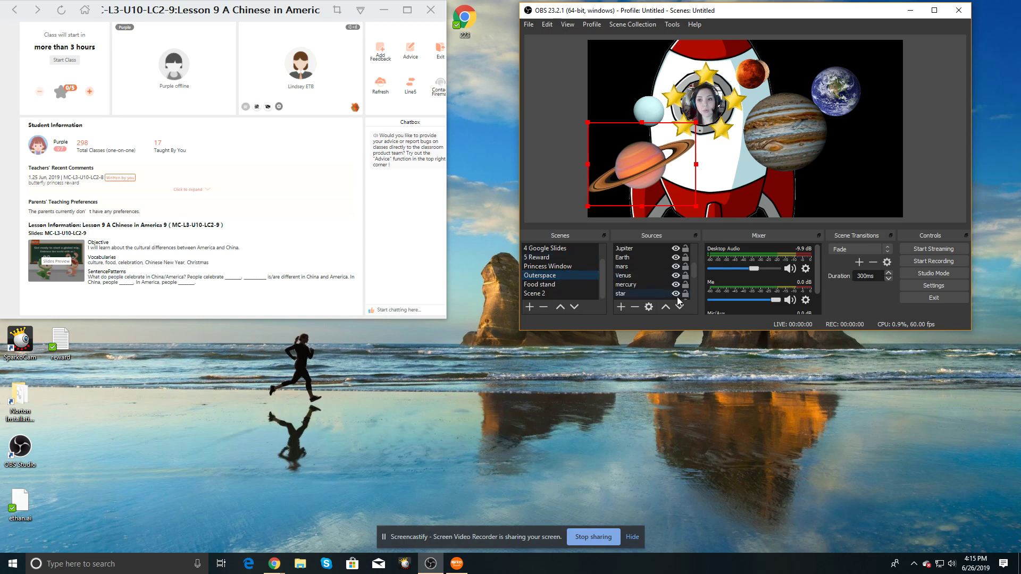
pyautogui.click(676, 249)
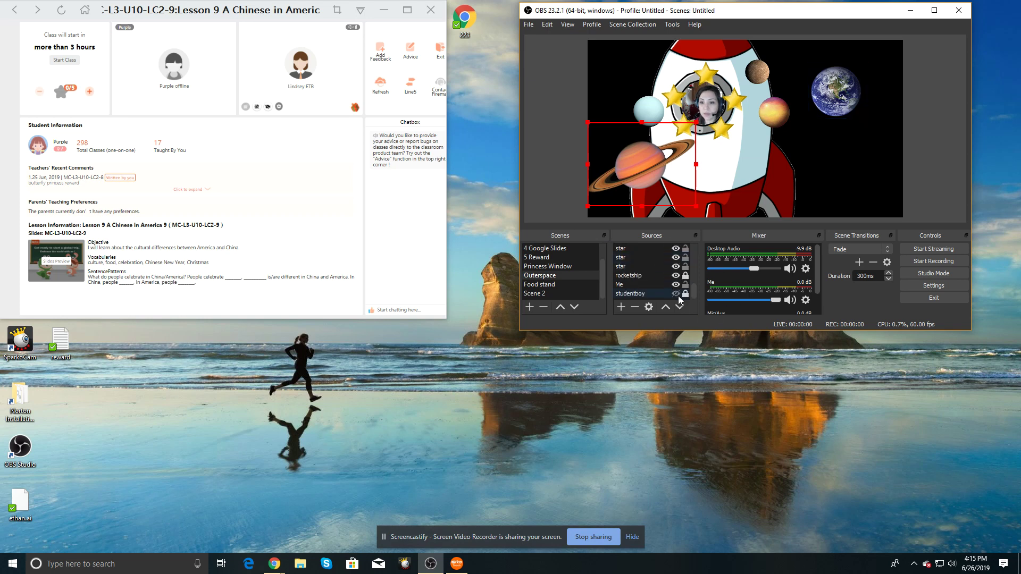
pyautogui.click(676, 293)
pyautogui.moveTo(646, 294); pyautogui.dragTo(647, 285)
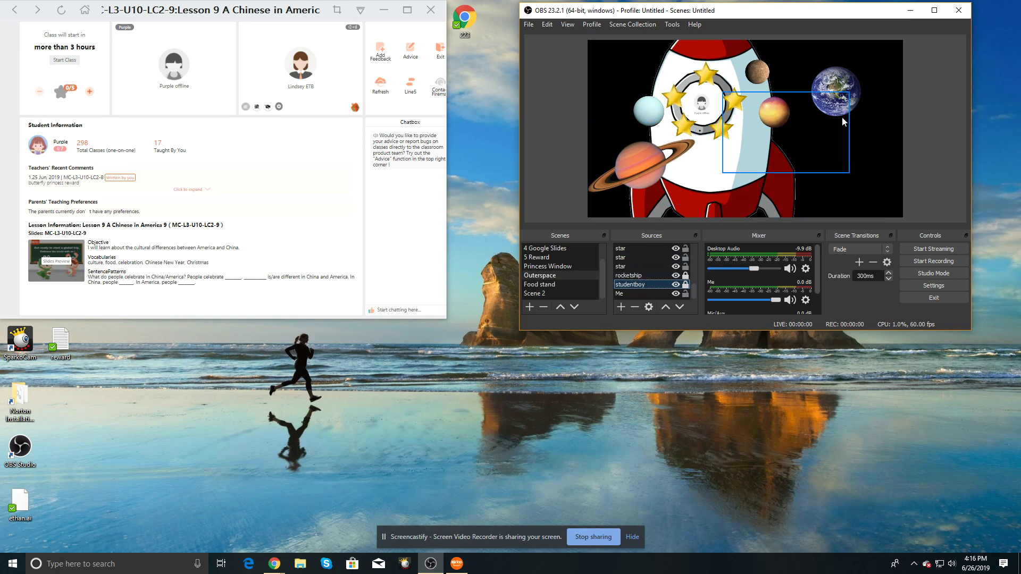
# Toggle the third star off and back on, then make Jupiter visible again
pyautogui.click(624, 266)
pyautogui.click(676, 266)
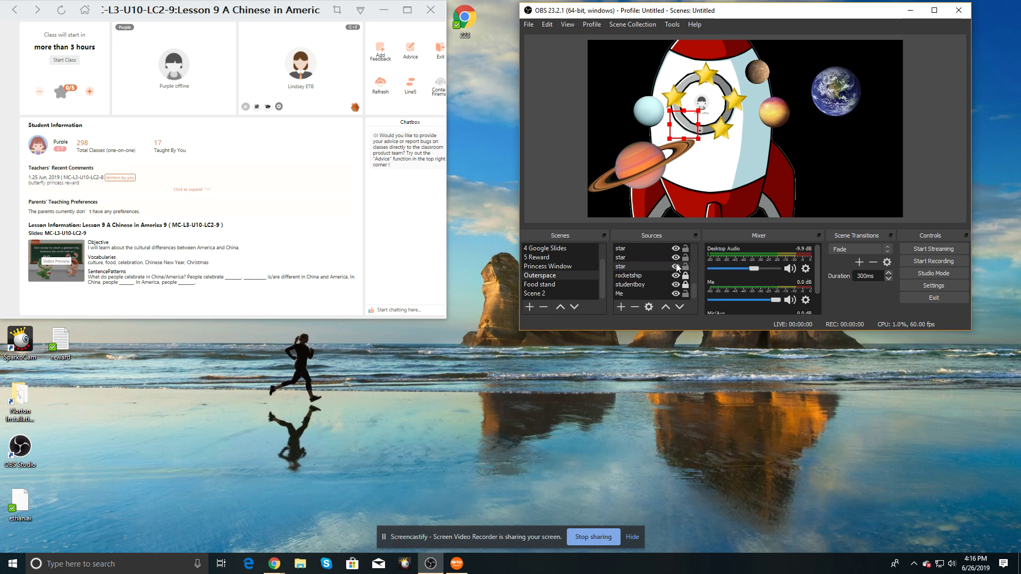
pyautogui.click(676, 266)
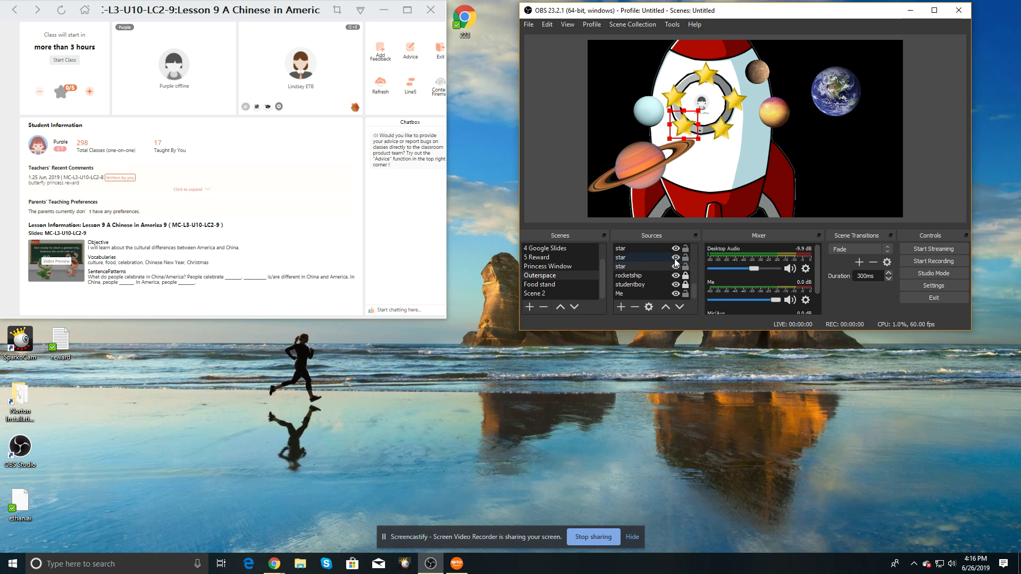
pyautogui.scroll(1, 676, 269)
pyautogui.click(676, 266)
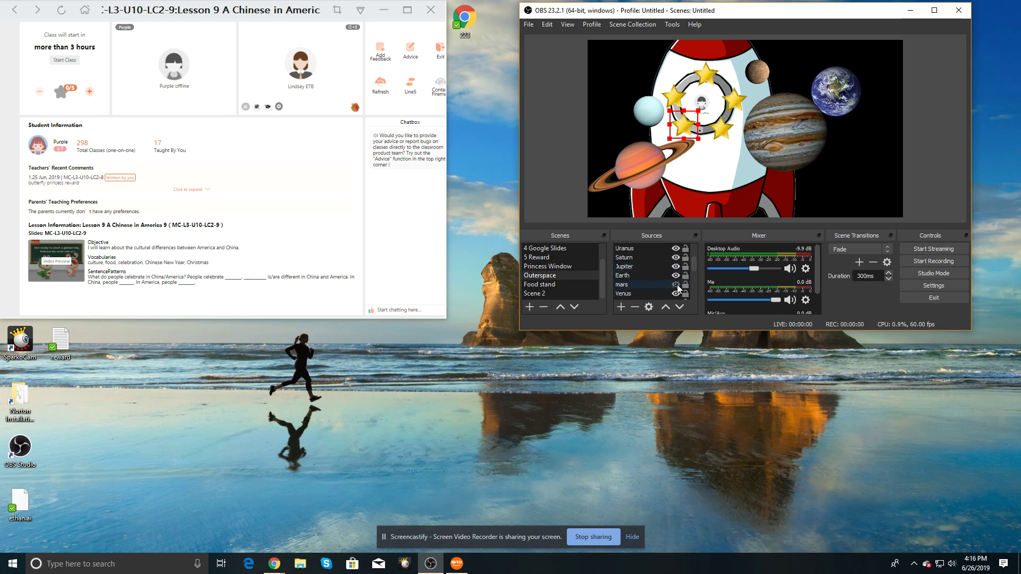
# Show Mars and move it to the scene's top-left, briefly hiding and restoring the rocket ship
pyautogui.click(676, 285)
pyautogui.moveTo(748, 80); pyautogui.dragTo(611, 79)
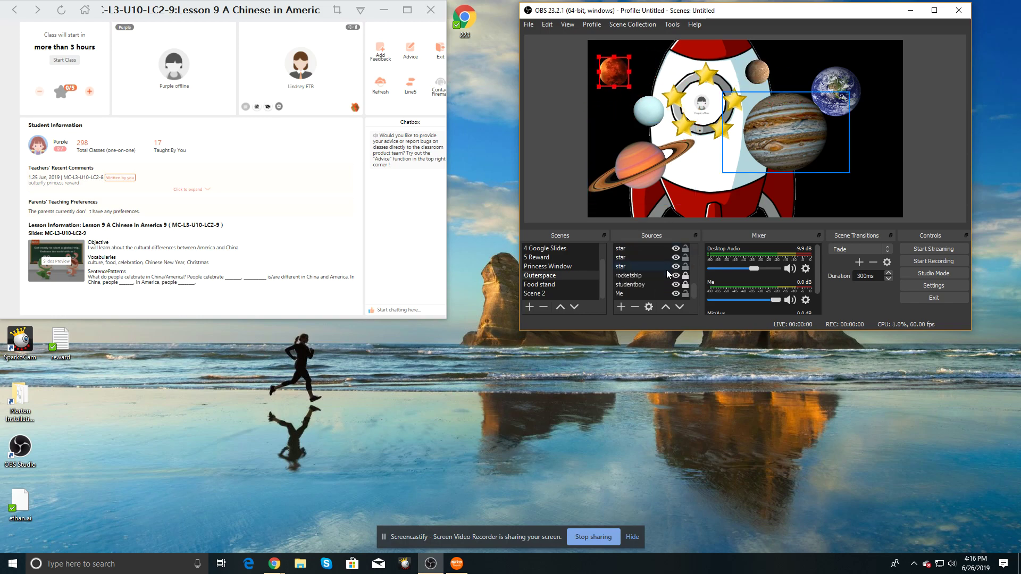
pyautogui.click(676, 275)
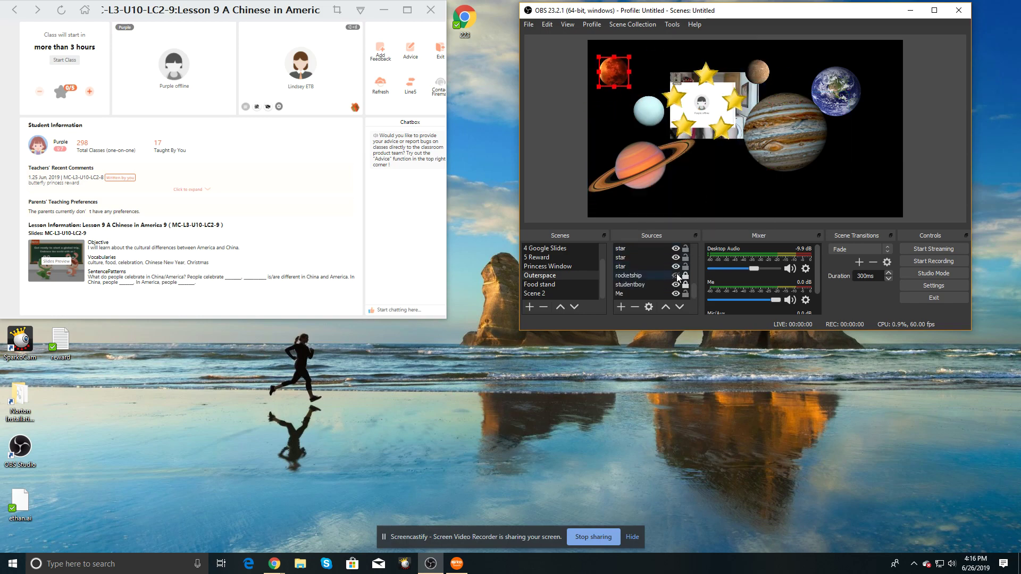
pyautogui.click(676, 276)
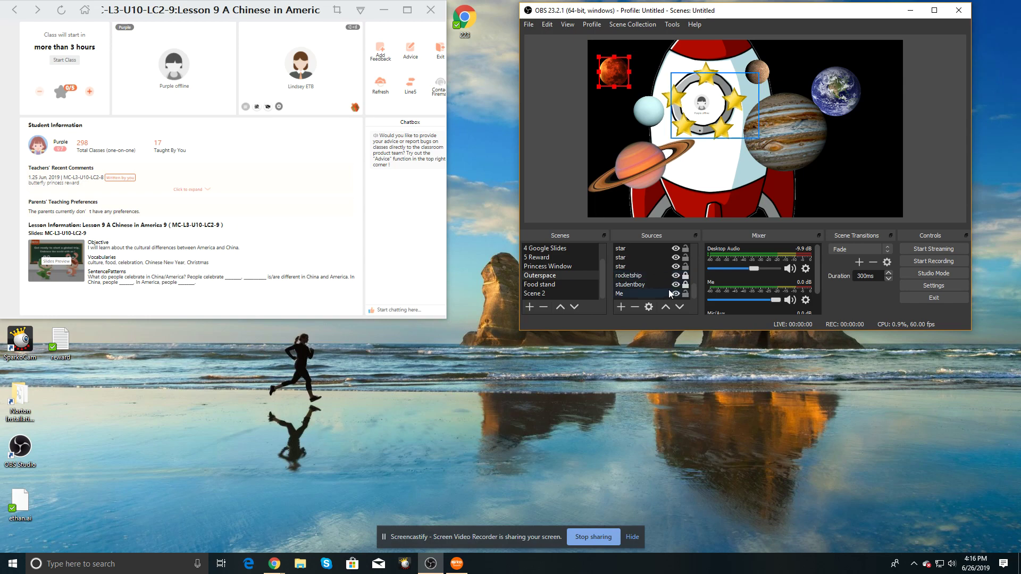
pyautogui.scroll(3, 670, 287)
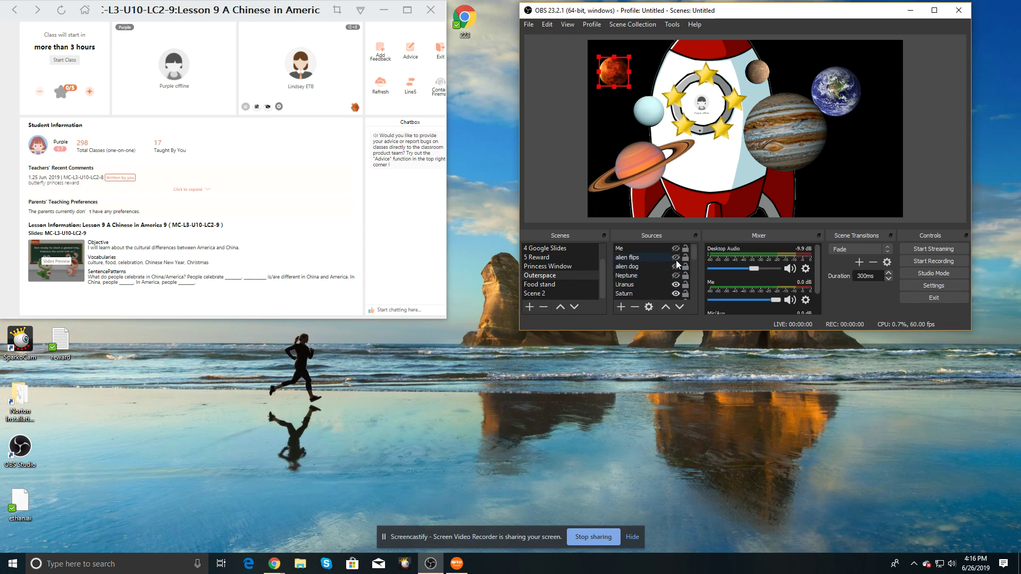
pyautogui.click(675, 257)
pyautogui.click(649, 100)
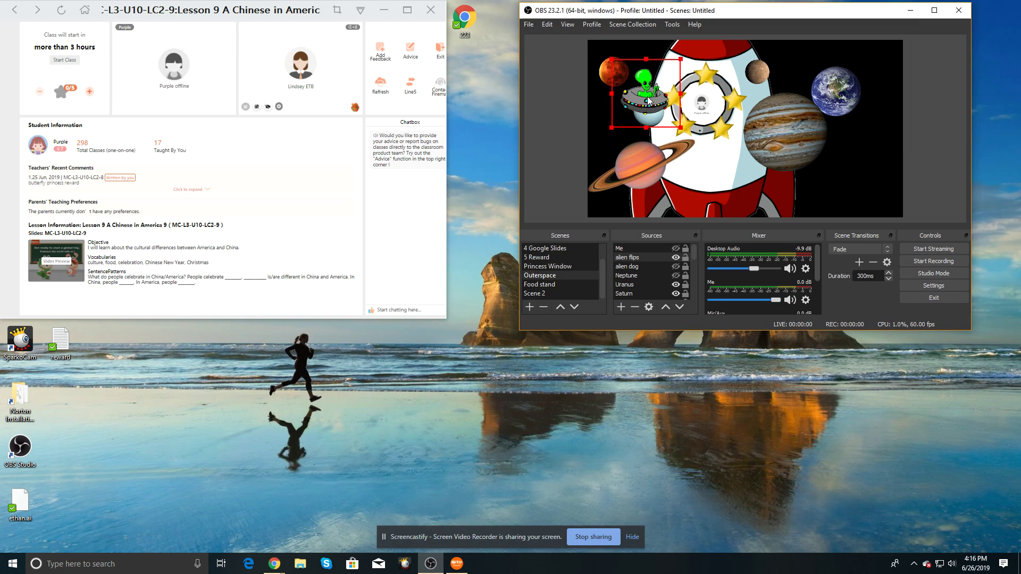
pyautogui.moveTo(649, 100)
pyautogui.mouseDown()
pyautogui.moveTo(671, 112)
pyautogui.moveTo(653, 118)
pyautogui.mouseUp()
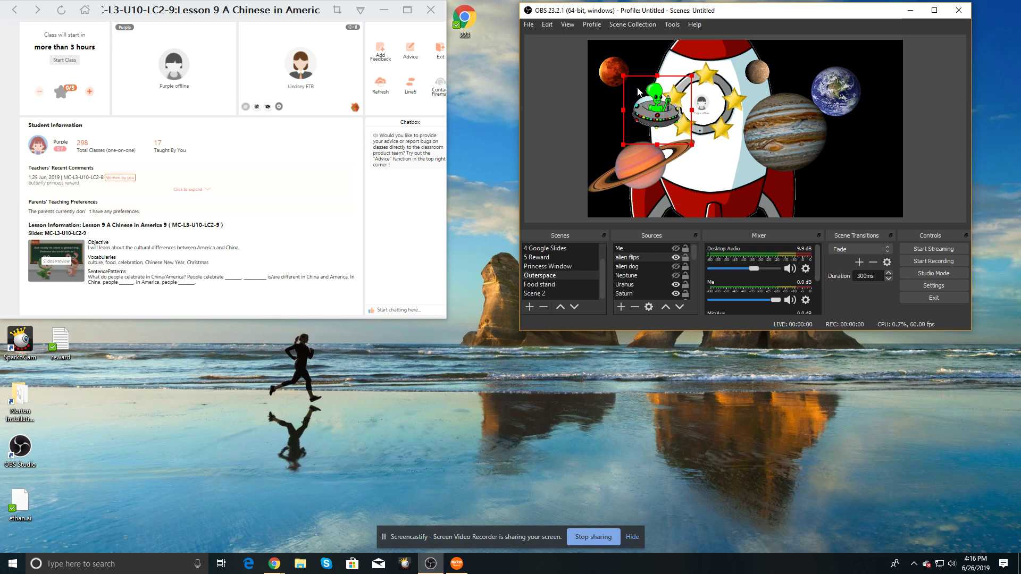
pyautogui.moveTo(636, 92); pyautogui.dragTo(665, 98)
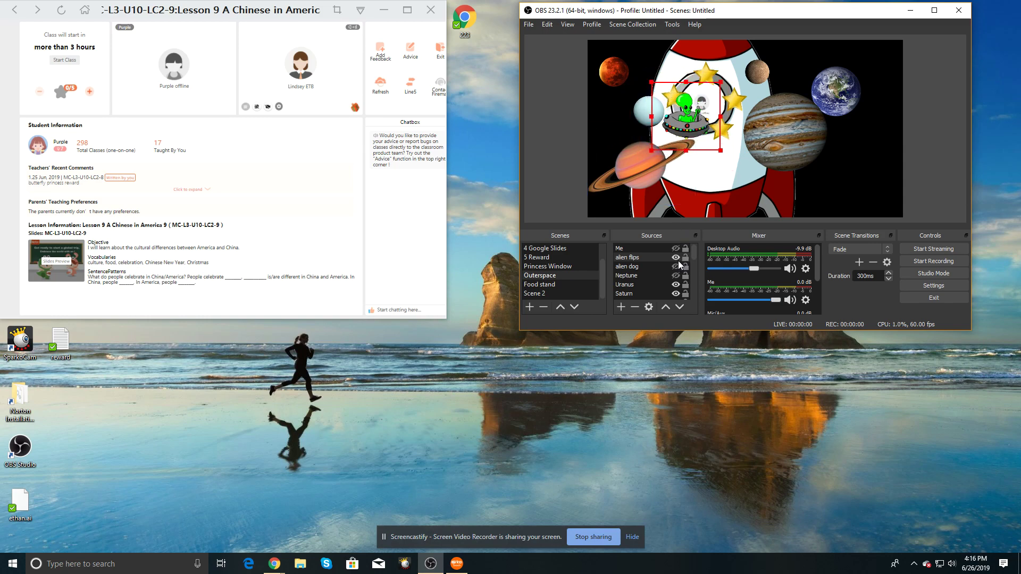
pyautogui.click(675, 260)
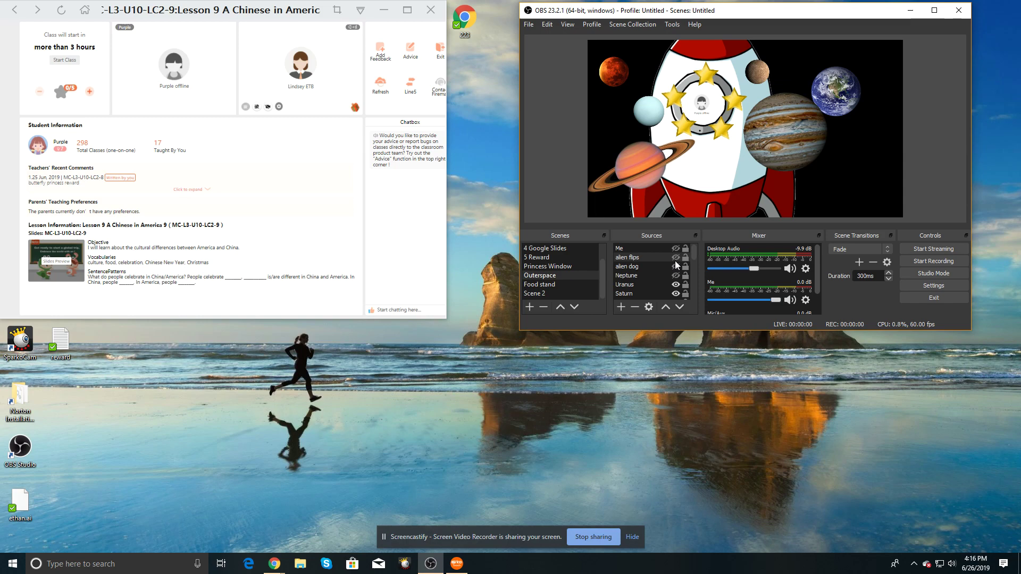
# In Princess Window, move the orange butterfly to the castle arch's upper left and shrink it
pyautogui.click(549, 269)
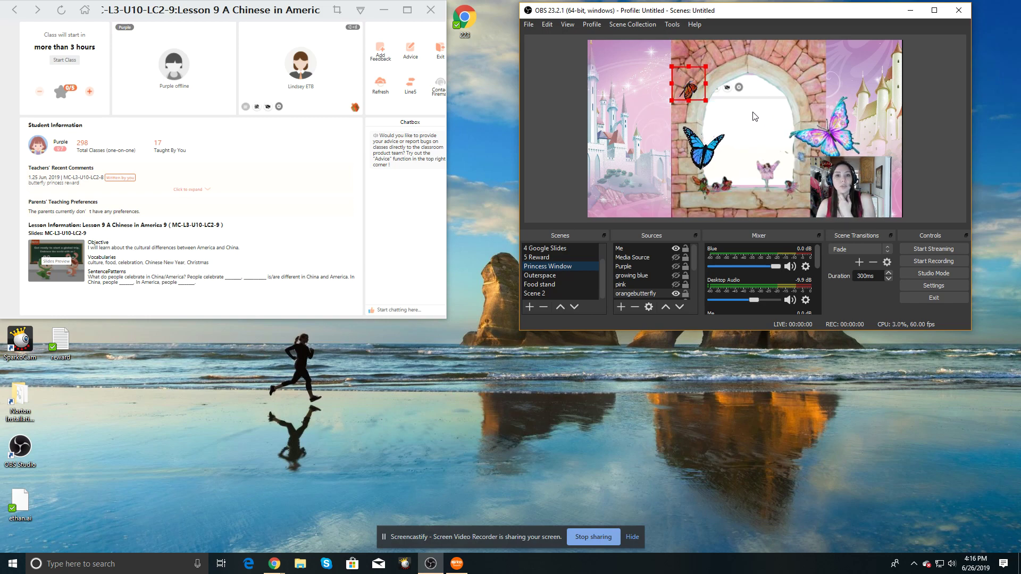
pyautogui.moveTo(691, 80); pyautogui.dragTo(863, 190)
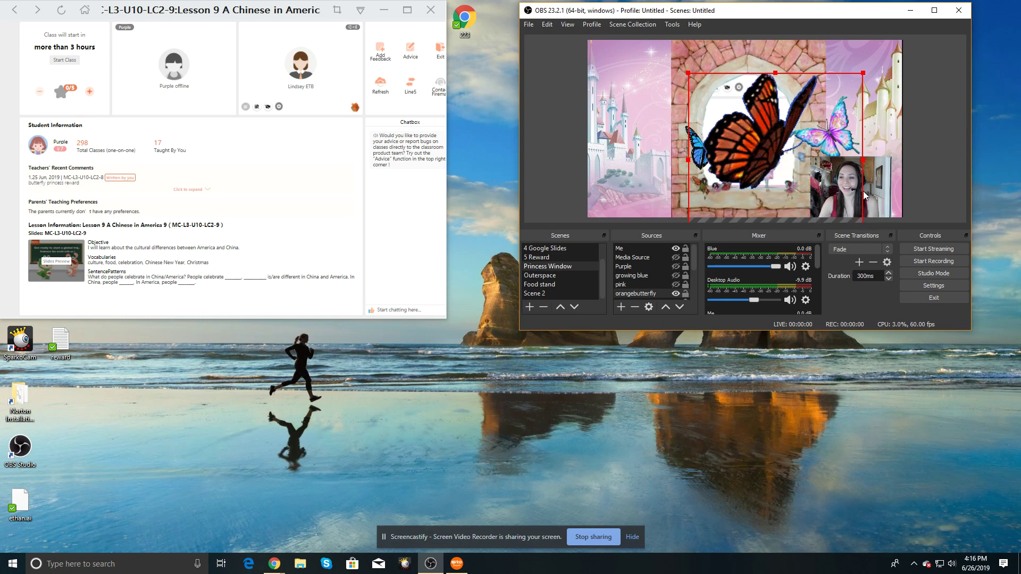
pyautogui.moveTo(781, 169); pyautogui.dragTo(680, 131)
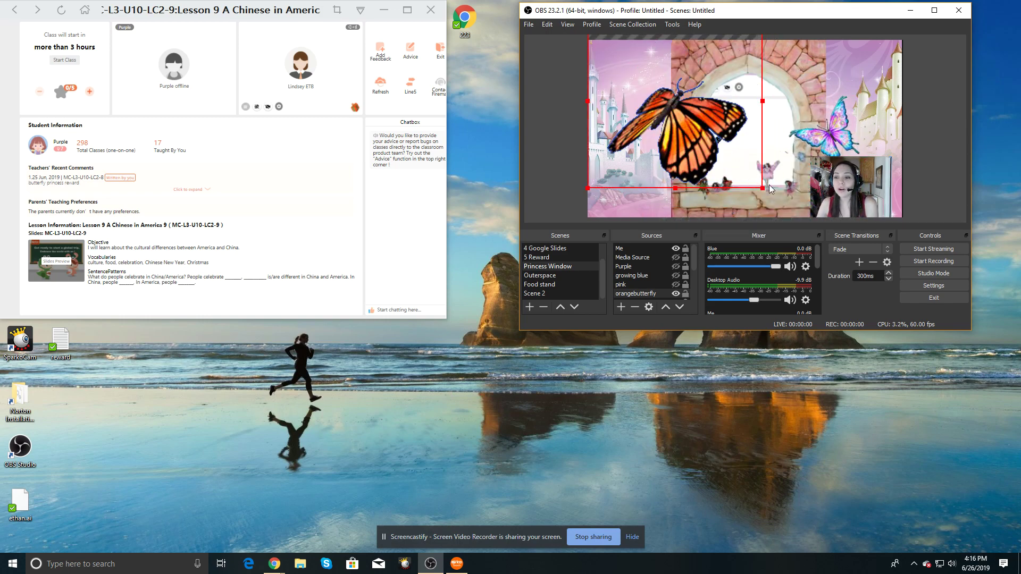
pyautogui.moveTo(763, 188); pyautogui.dragTo(693, 99)
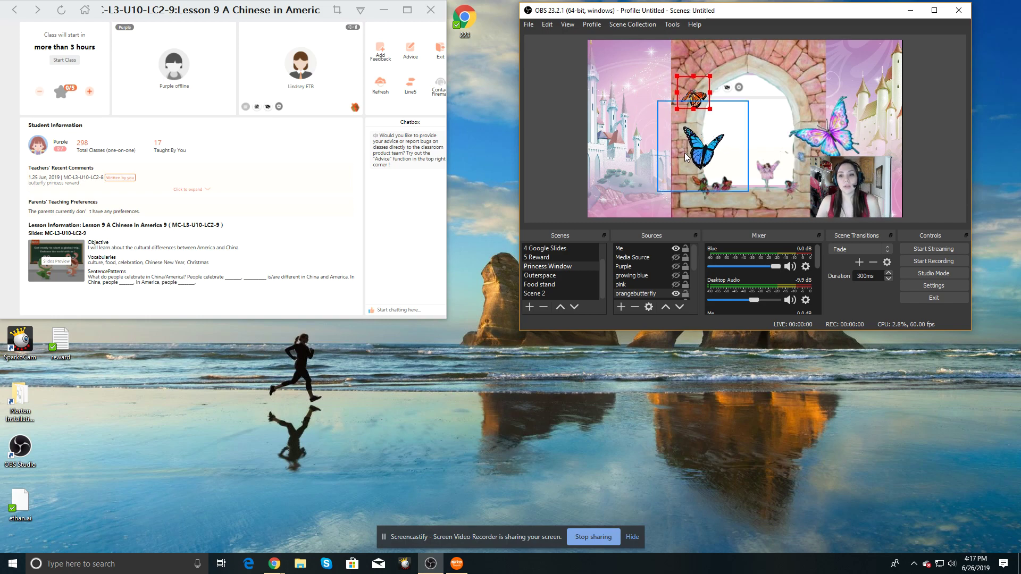
pyautogui.moveTo(710, 109); pyautogui.dragTo(702, 106)
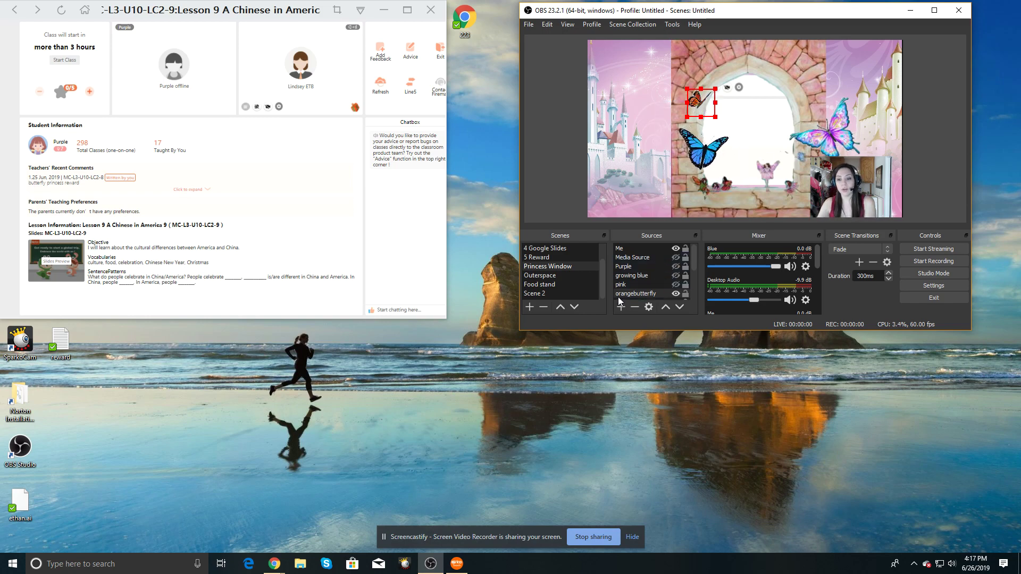
# Switch to the Food stand scene and select its webcam source
pyautogui.click(556, 285)
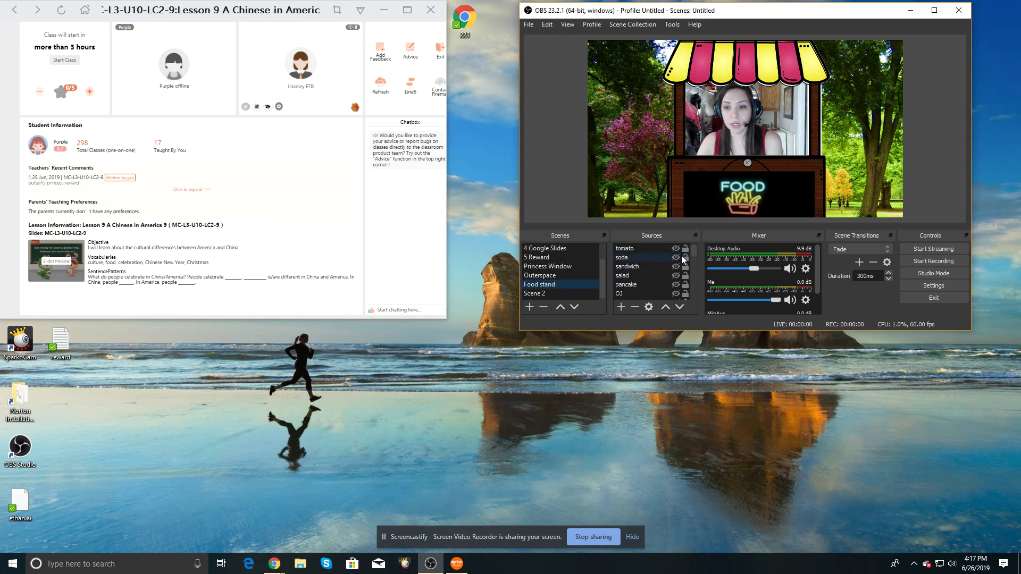
pyautogui.click(652, 248)
pyautogui.scroll(-3, 654, 276)
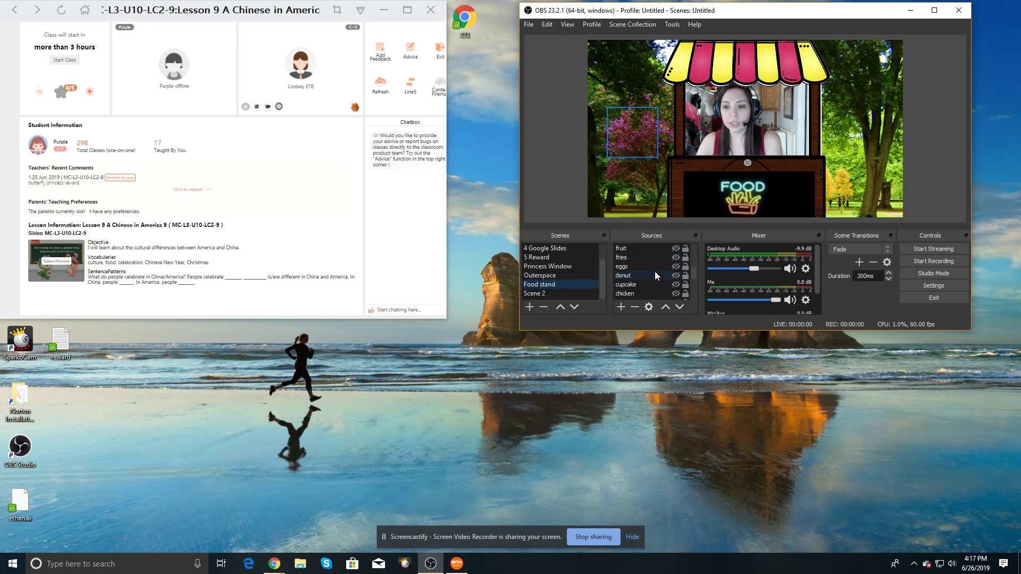
pyautogui.click(655, 276)
pyautogui.scroll(5, 649, 269)
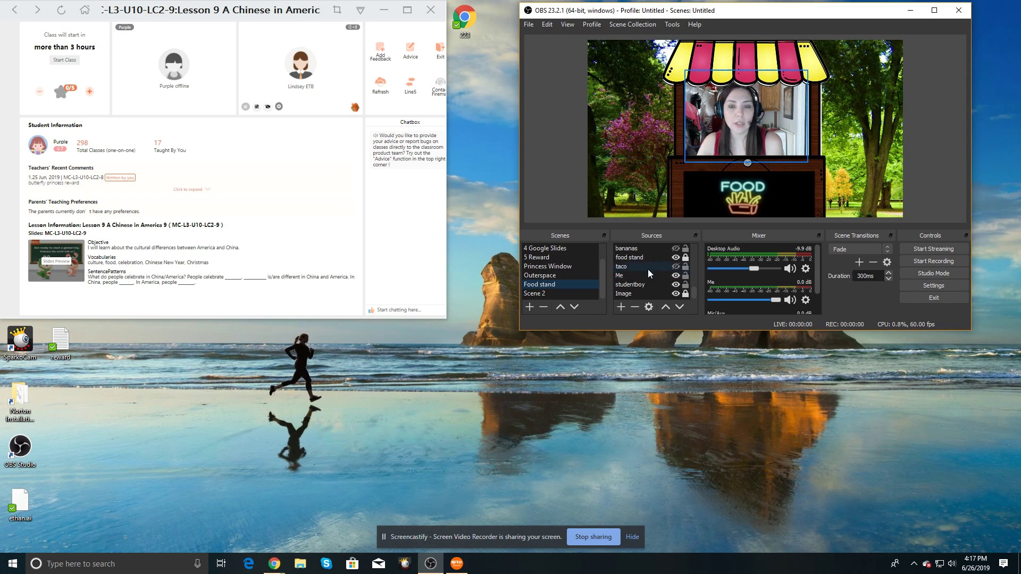
pyautogui.click(648, 269)
pyautogui.scroll(3, 646, 269)
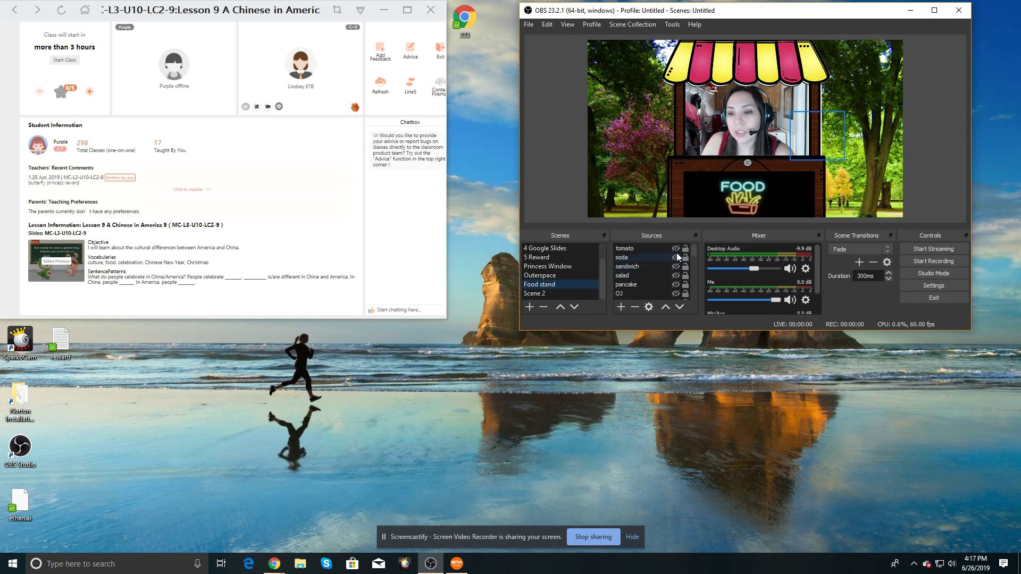
# Move the tomato and sandwich images over the stand's window, hiding each afterward
pyautogui.click(652, 130)
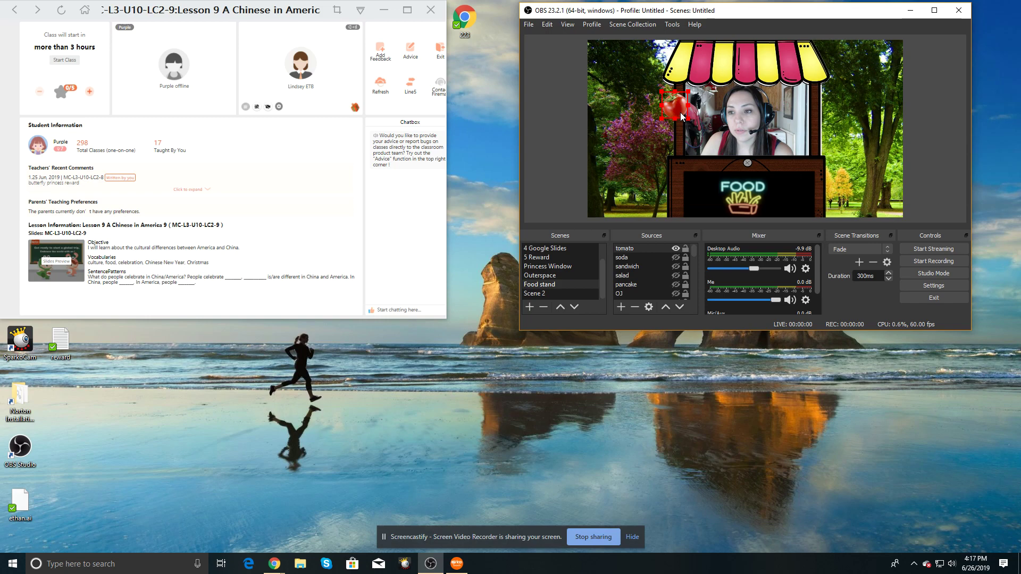
pyautogui.moveTo(681, 116); pyautogui.dragTo(701, 128)
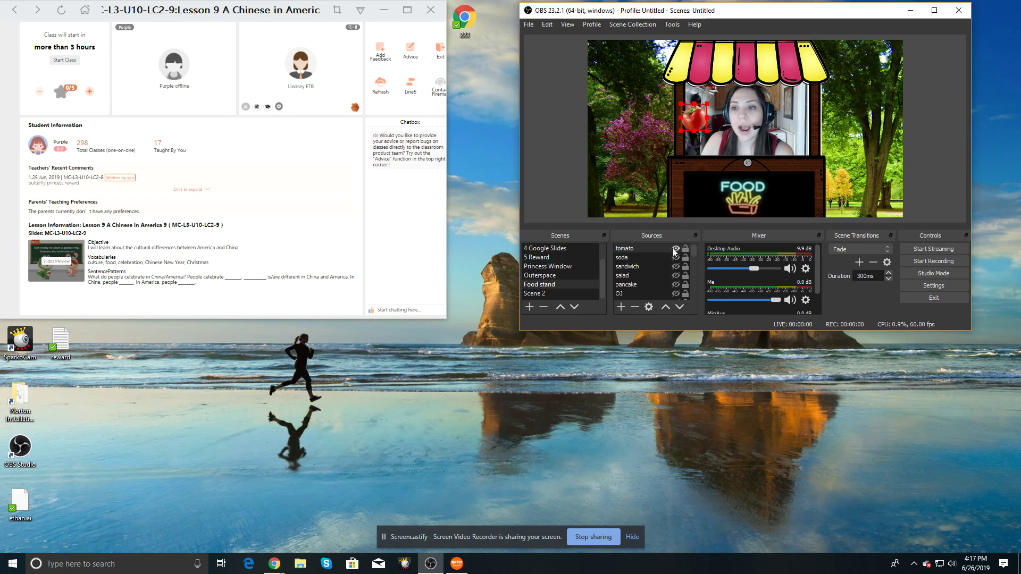
pyautogui.click(676, 249)
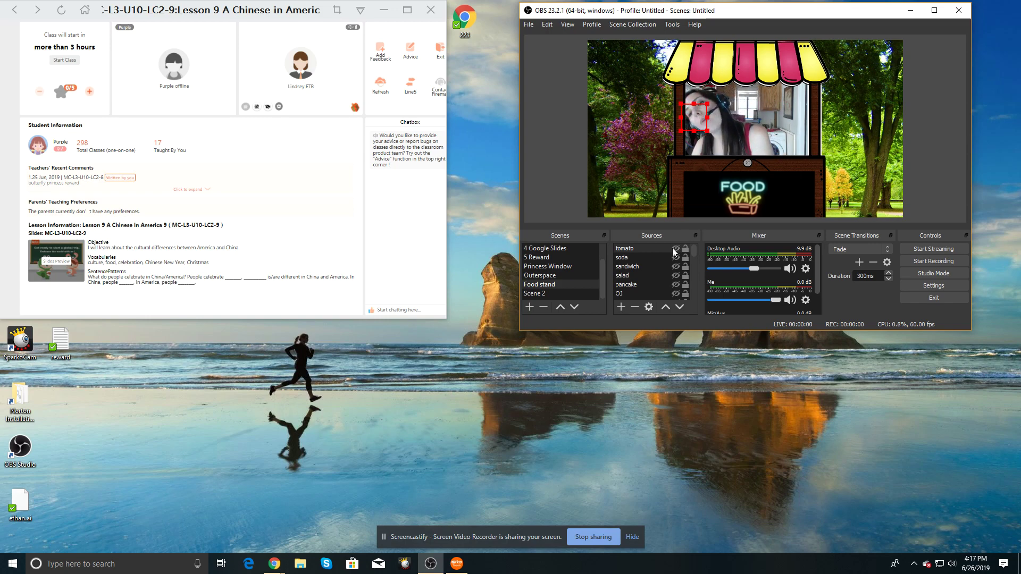
pyautogui.click(675, 267)
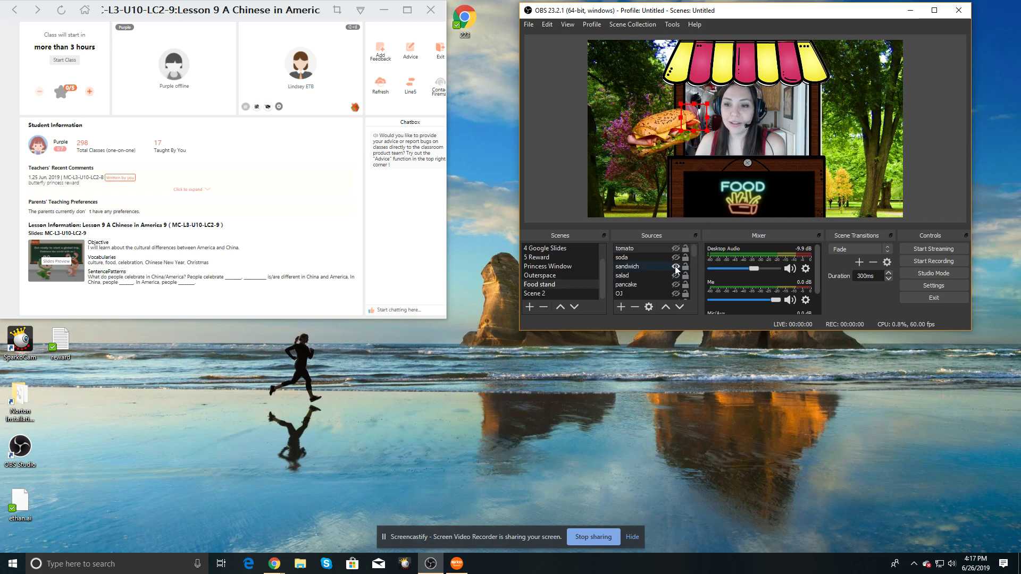
pyautogui.moveTo(656, 139); pyautogui.dragTo(699, 137)
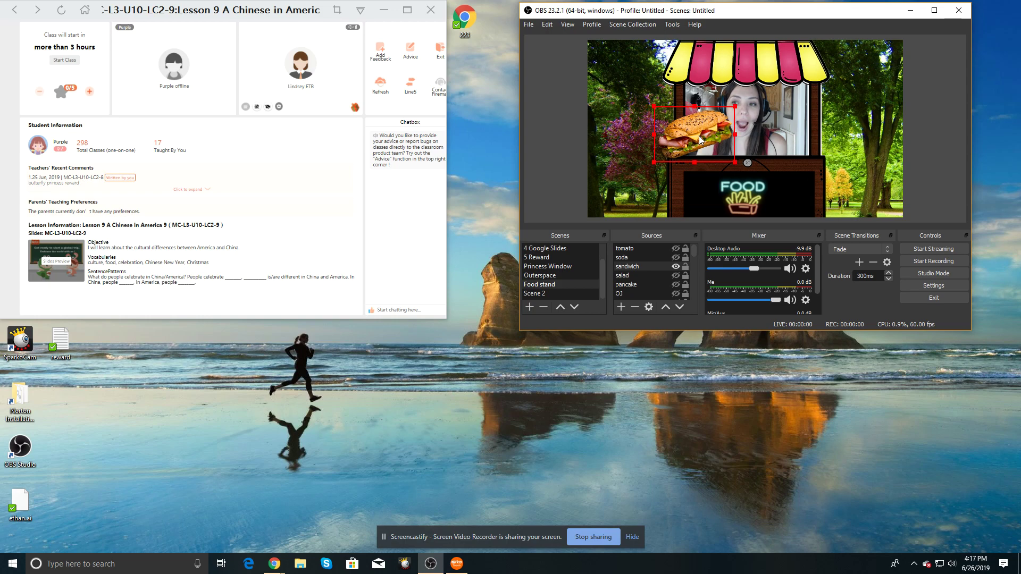
pyautogui.click(677, 267)
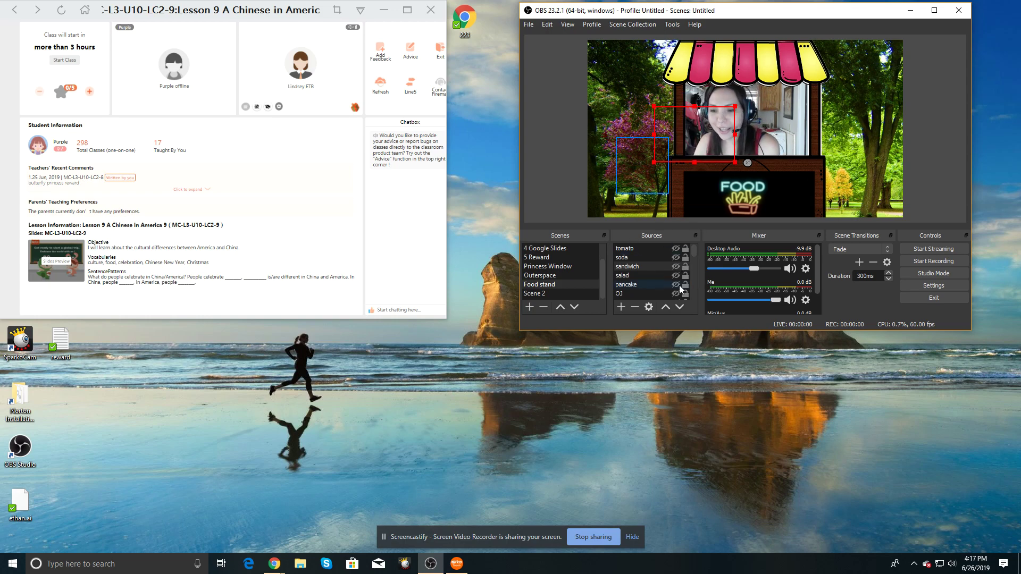
# Show the pancake stack and place it at the stand's right, toggling the soda cup on and off
pyautogui.click(676, 285)
pyautogui.moveTo(638, 181); pyautogui.dragTo(824, 153)
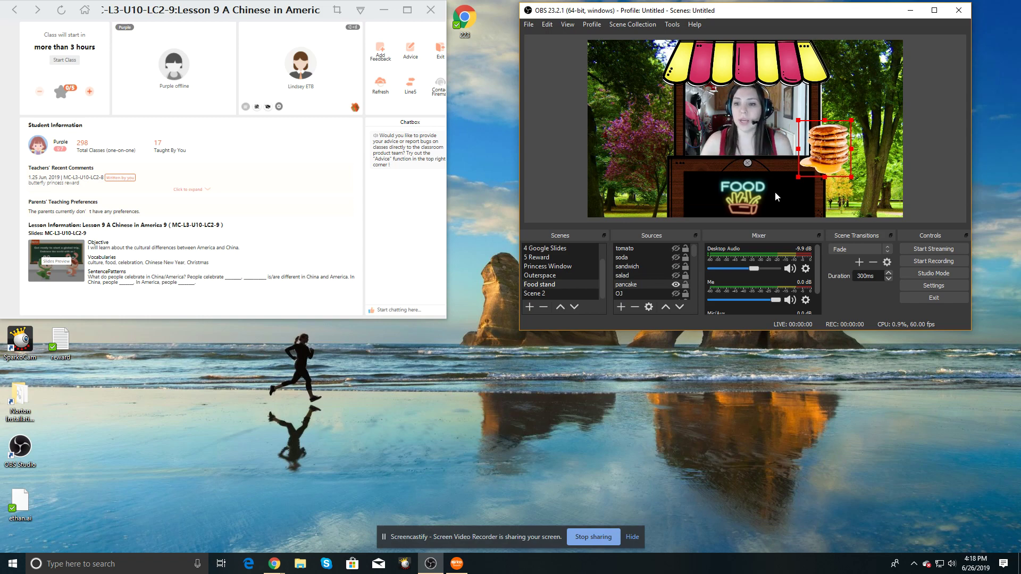
pyautogui.click(675, 258)
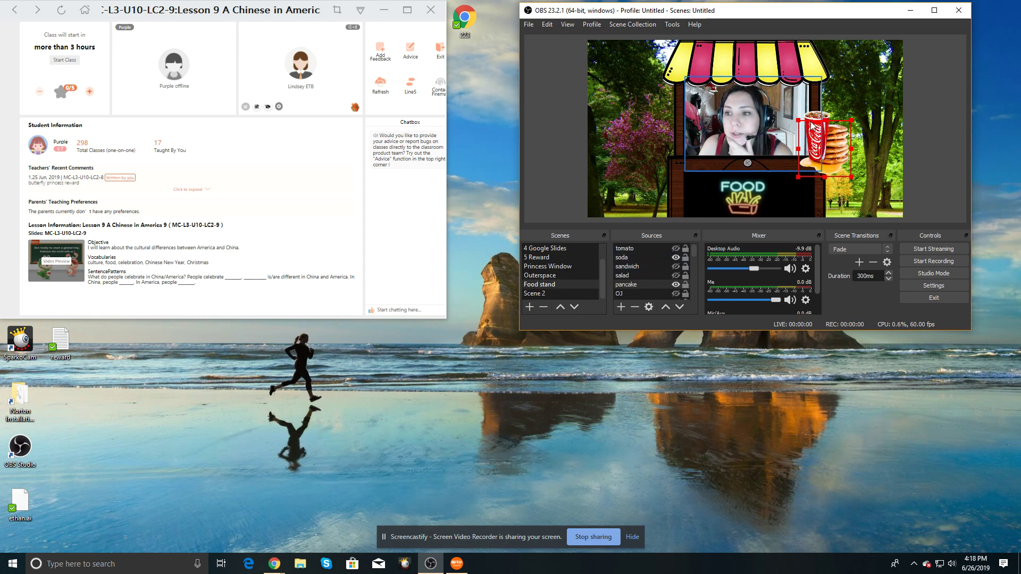
pyautogui.moveTo(808, 126); pyautogui.dragTo(670, 135)
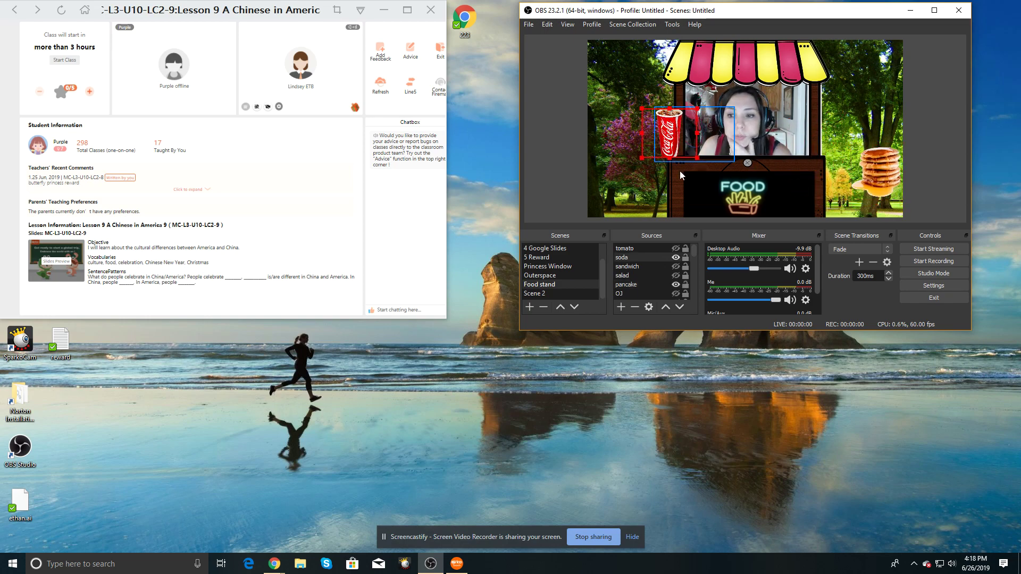
pyautogui.click(675, 257)
pyautogui.moveTo(875, 142); pyautogui.dragTo(847, 157)
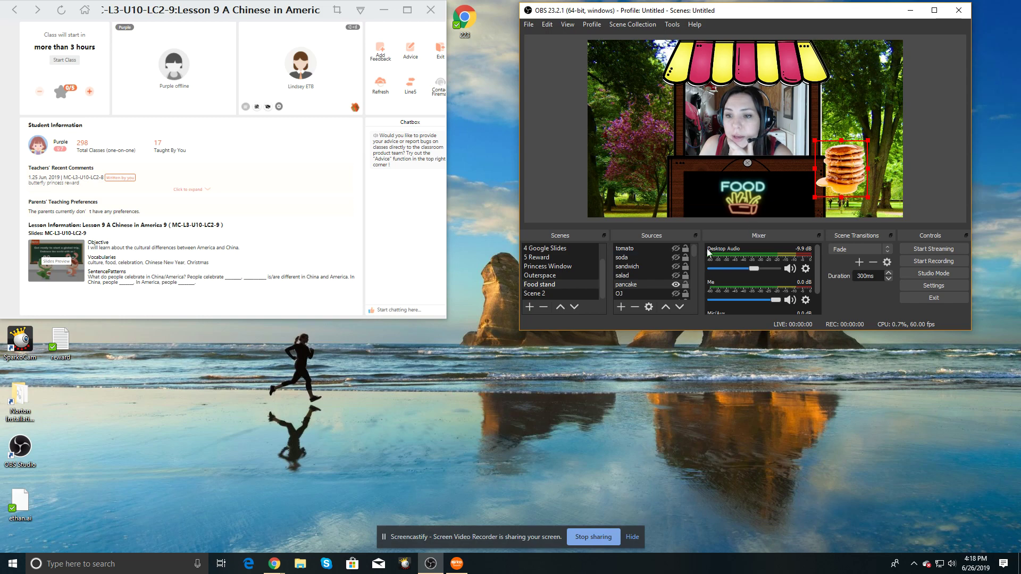
# Hide the pancakes, then in Food stand move Me below studentboy and hide studentboy
pyautogui.click(676, 284)
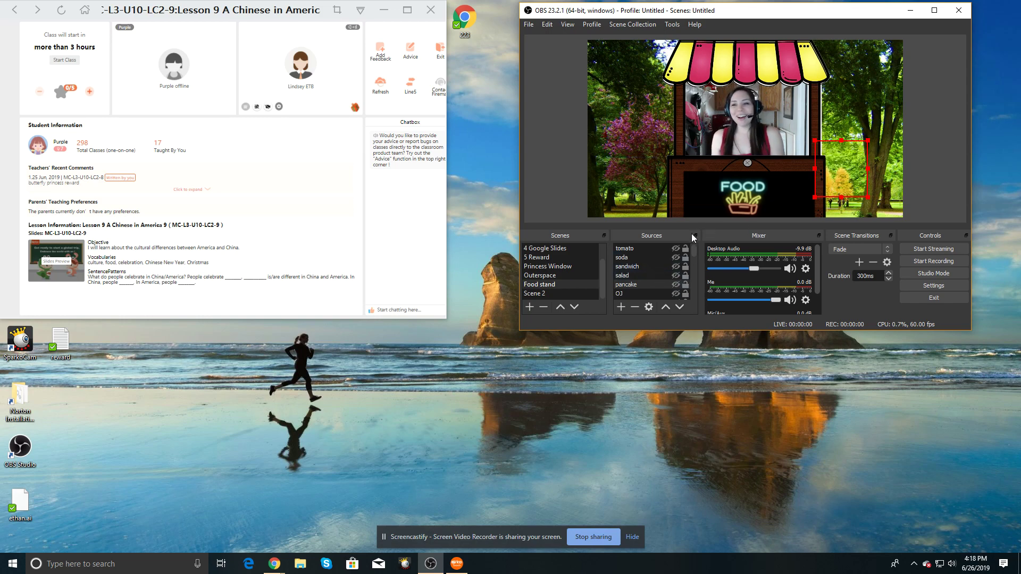
pyautogui.click(548, 278)
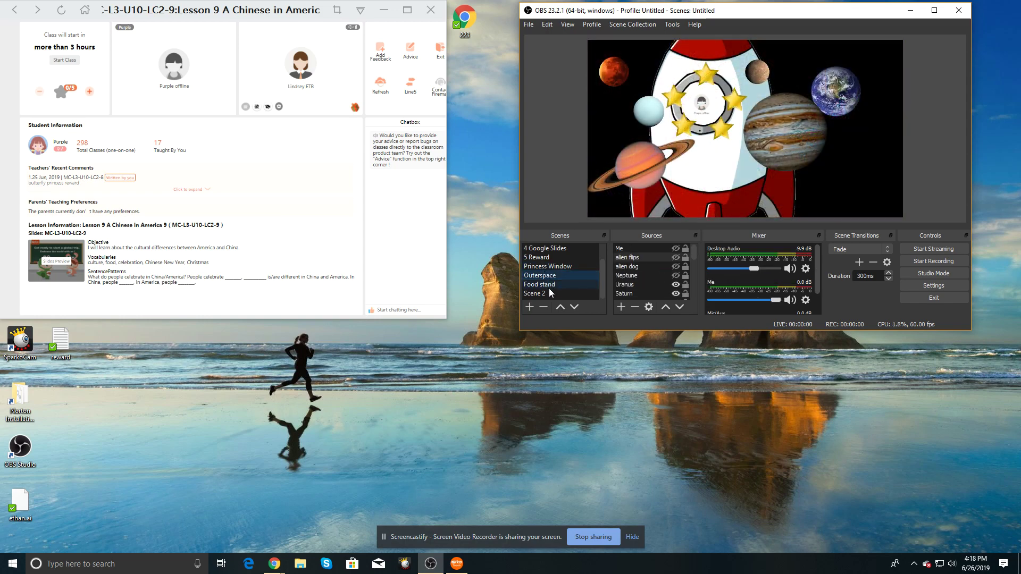
pyautogui.click(548, 287)
pyautogui.scroll(-3, 664, 286)
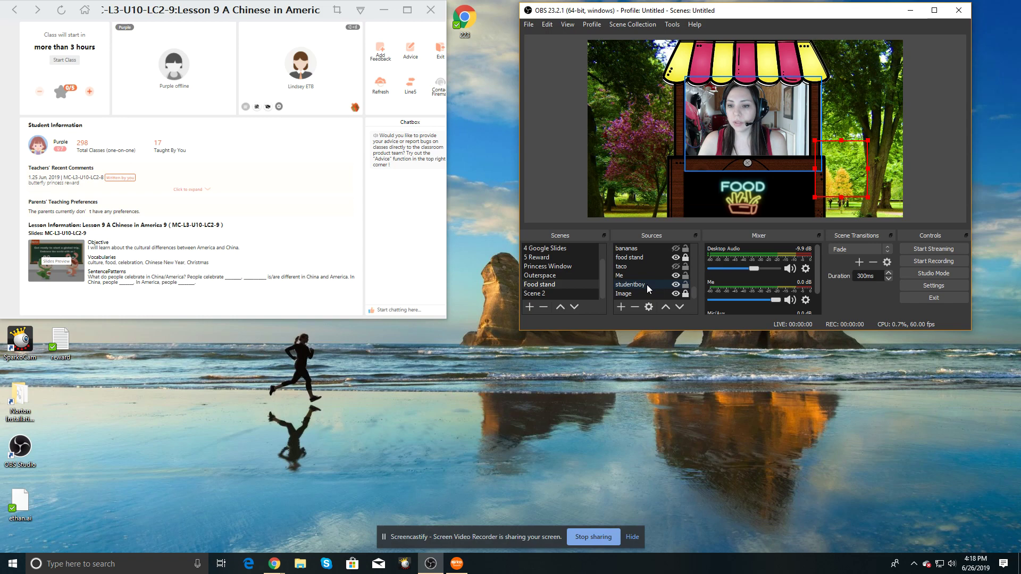
pyautogui.click(655, 275)
pyautogui.moveTo(658, 275); pyautogui.dragTo(658, 289)
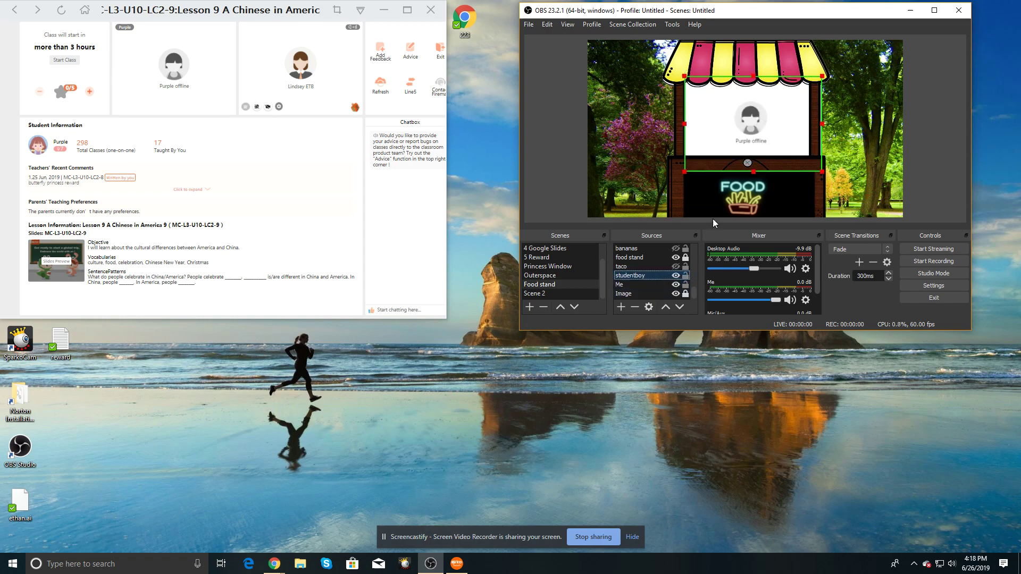
pyautogui.click(676, 276)
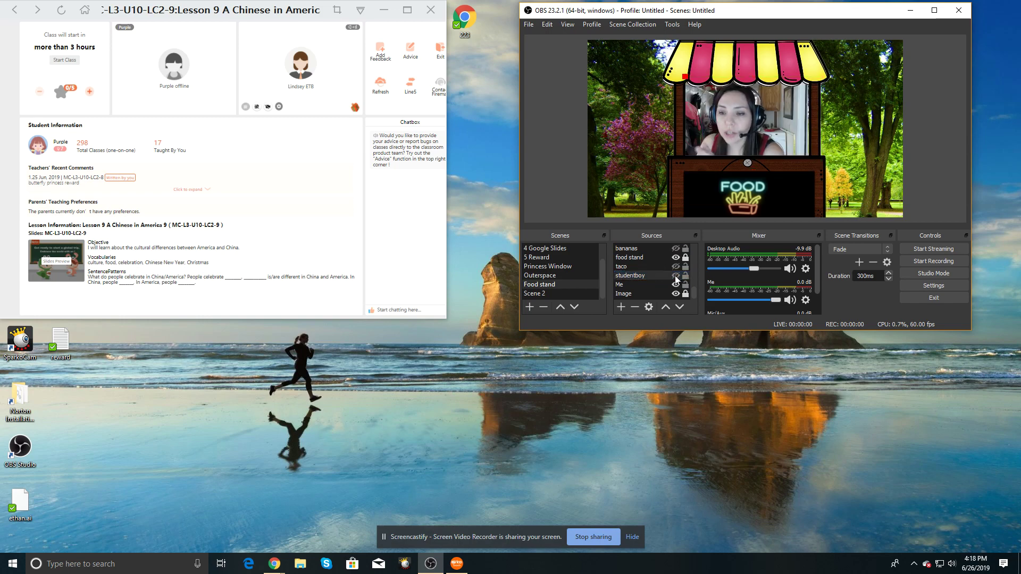